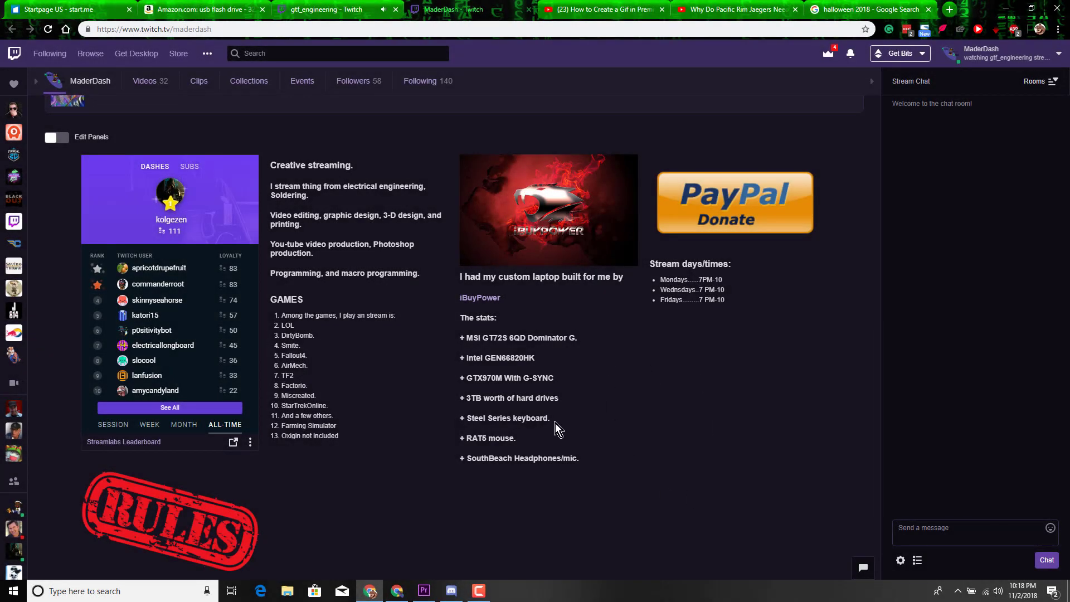
pyautogui.scroll(8, 556, 423)
pyautogui.scroll(-5, 555, 424)
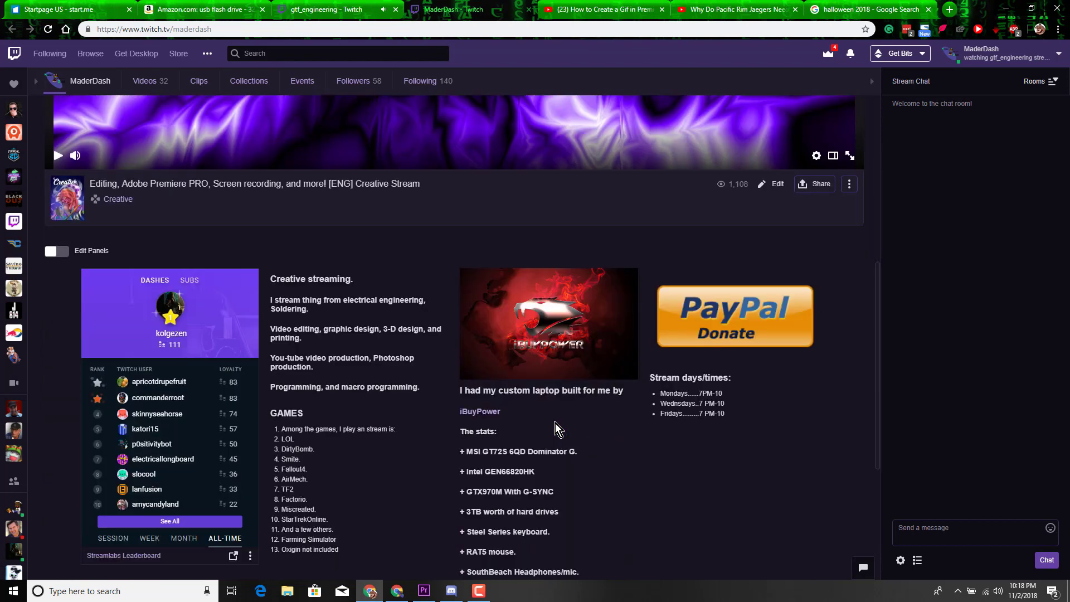
pyautogui.scroll(-3, 556, 423)
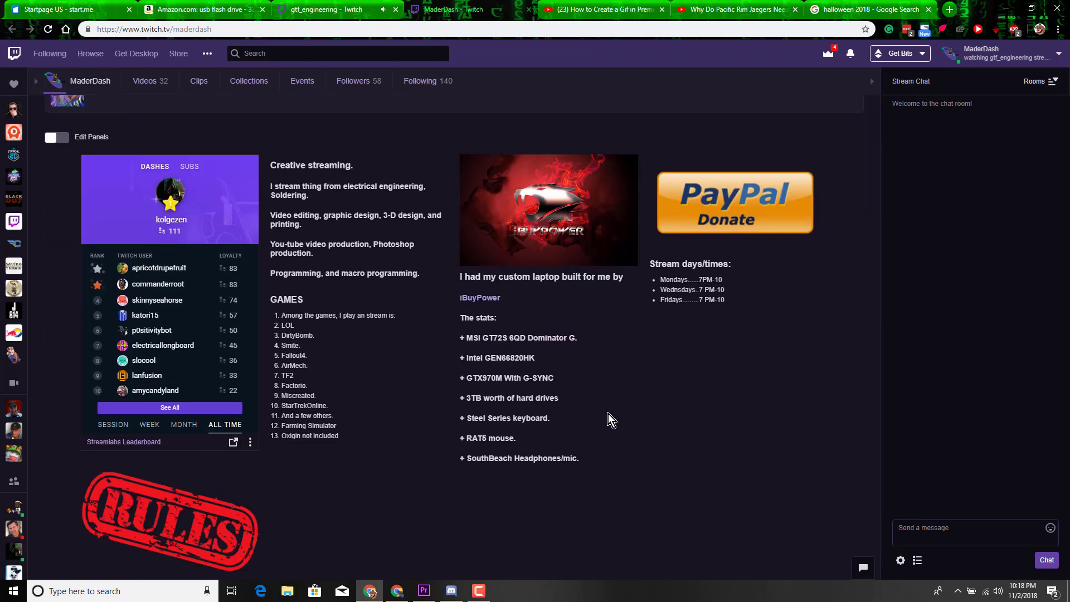
# - Switch from the Twitch channel page to the Discord app
pyautogui.click(452, 590)
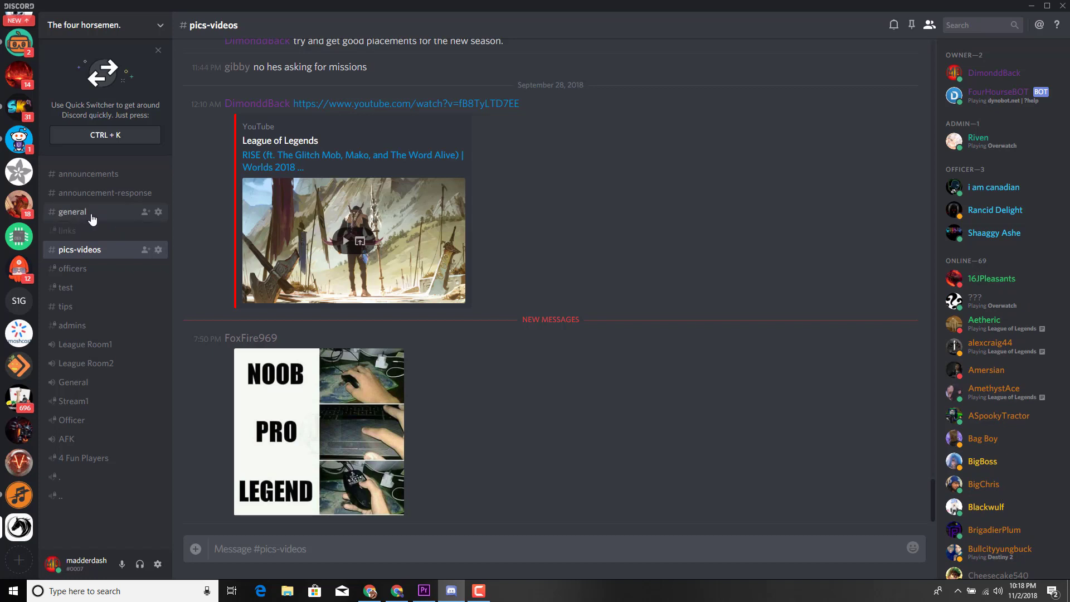
# - Create an invite for The Four Horsemen server and copy its invite link
pyautogui.click(145, 214)
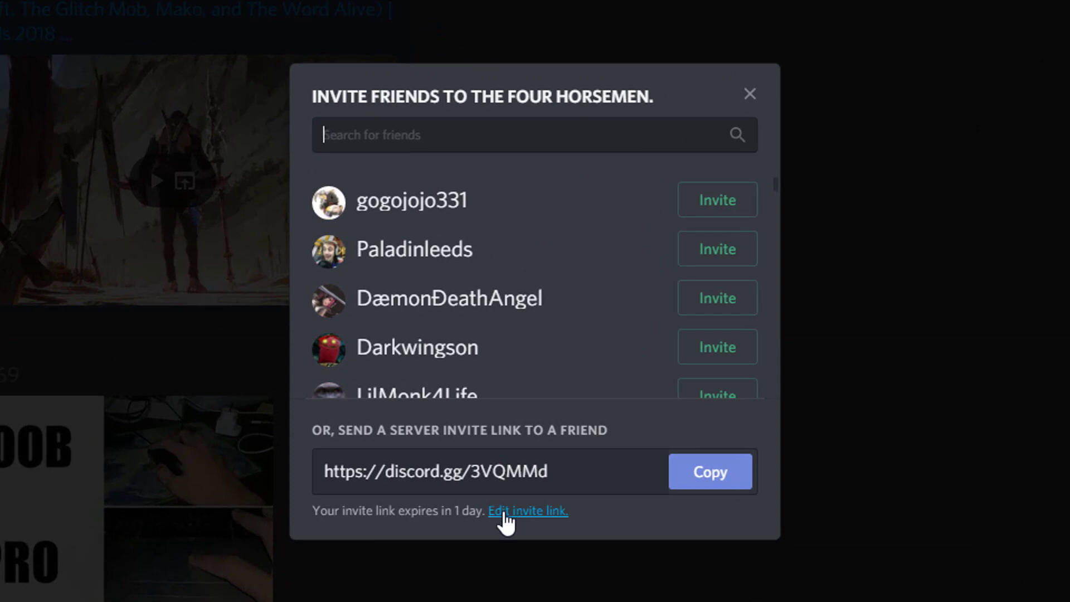
pyautogui.click(710, 471)
# - Edit the invite settings so it expires Never and generate a new link
pyautogui.click(533, 513)
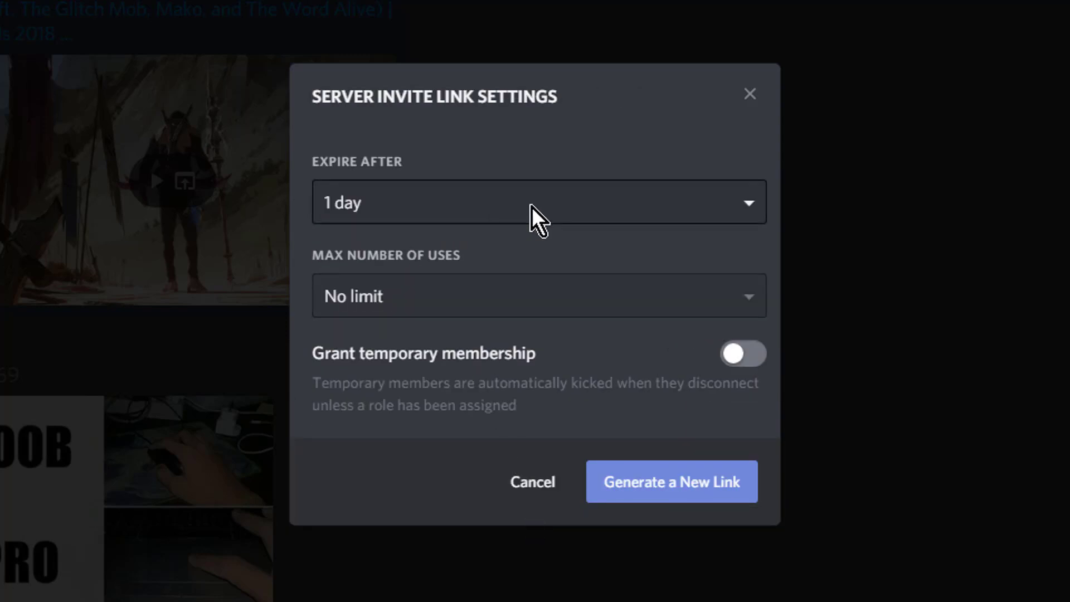
pyautogui.click(706, 214)
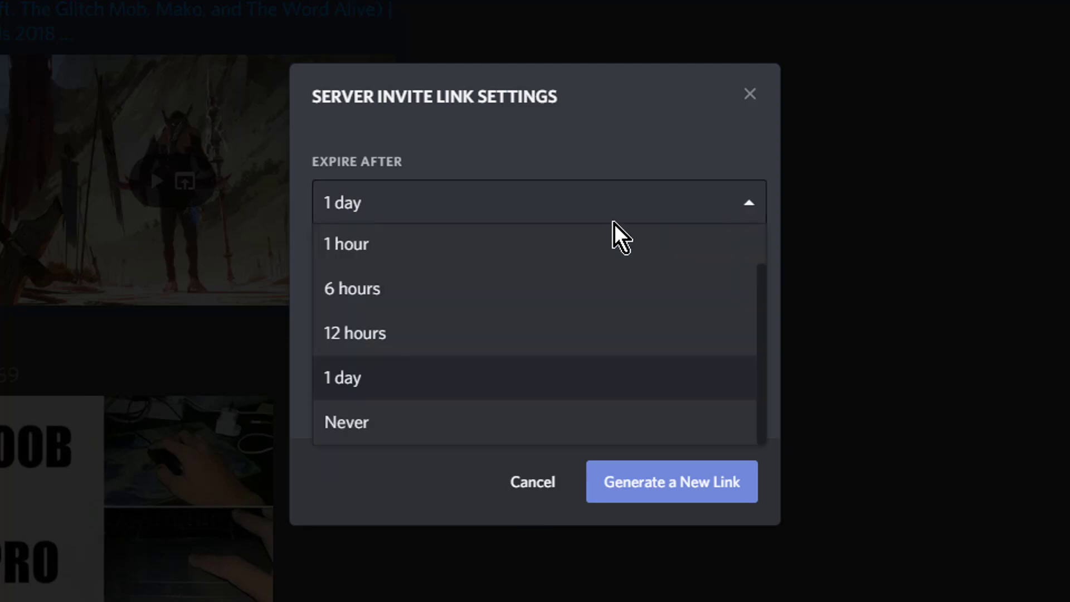
pyautogui.click(414, 422)
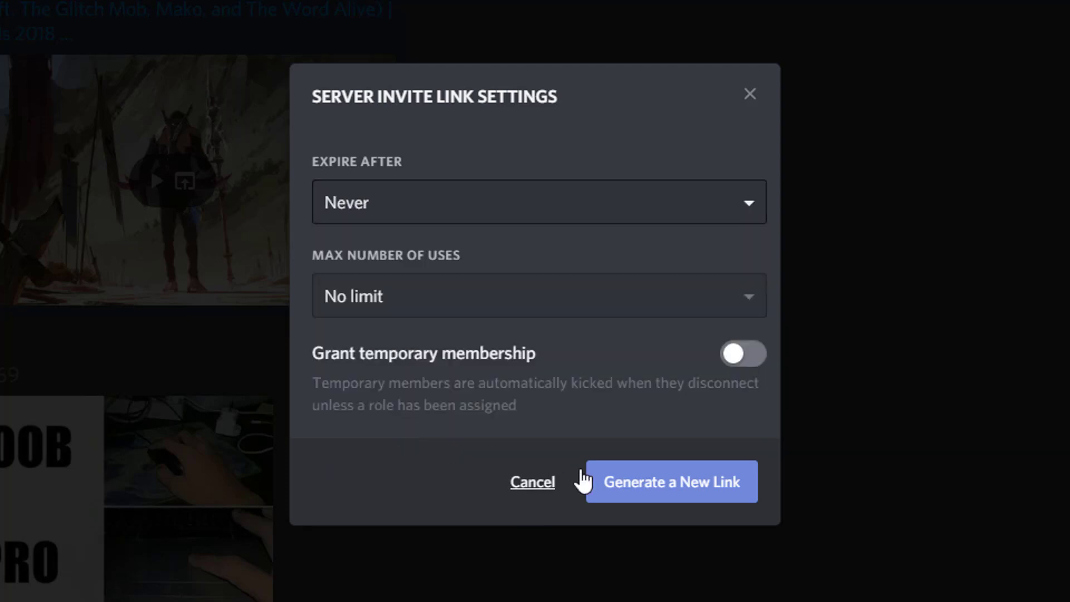
pyautogui.click(669, 482)
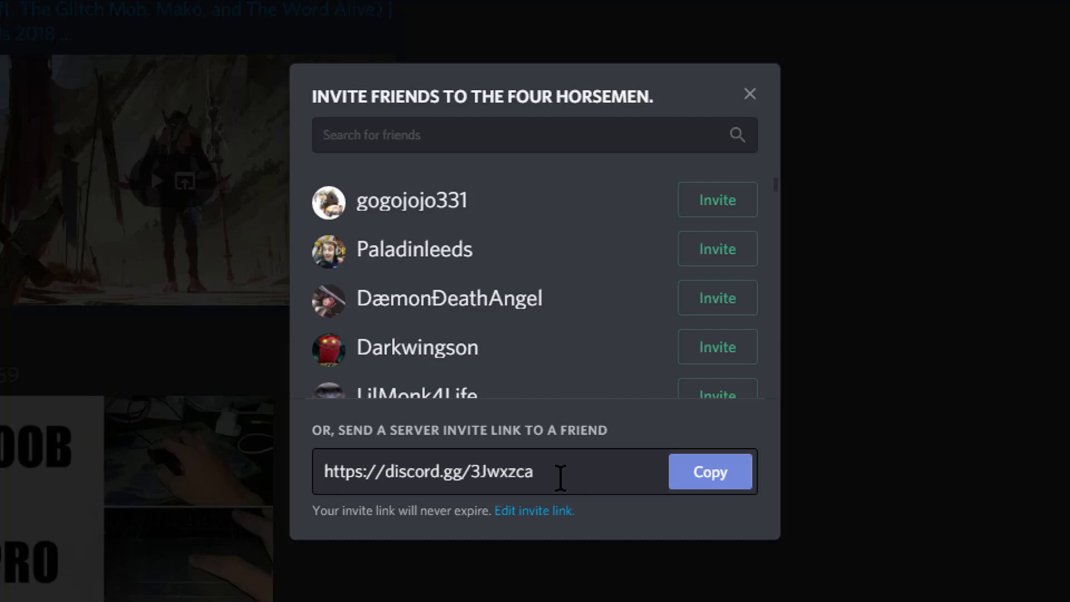
# - Select the new never-expiring invite link and copy it
pyautogui.moveTo(536, 471); pyautogui.dragTo(324, 470)
pyautogui.rightClick(370, 471)
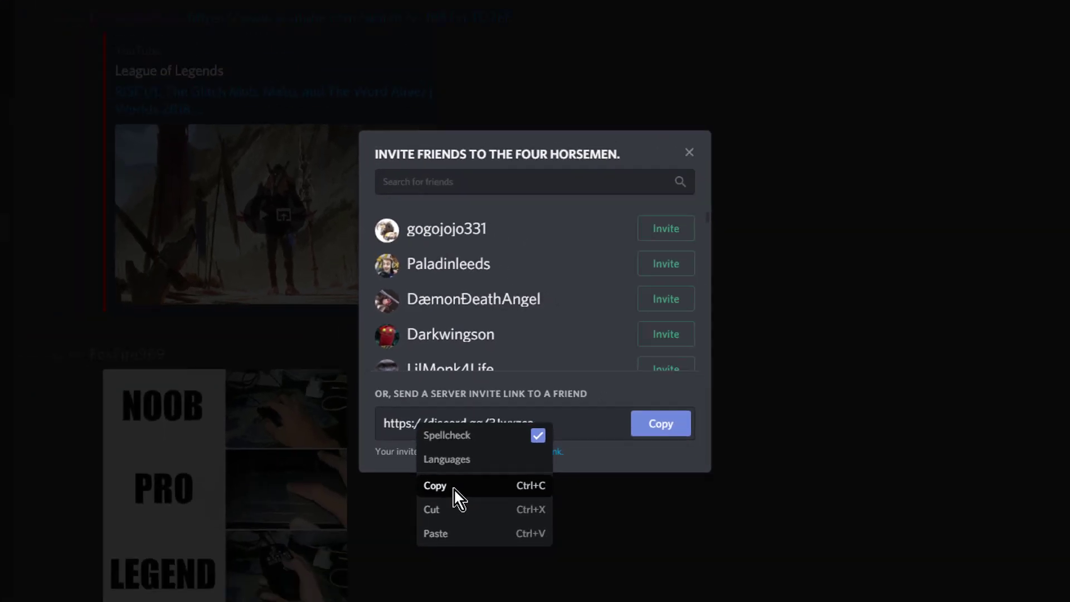
pyautogui.click(395, 557)
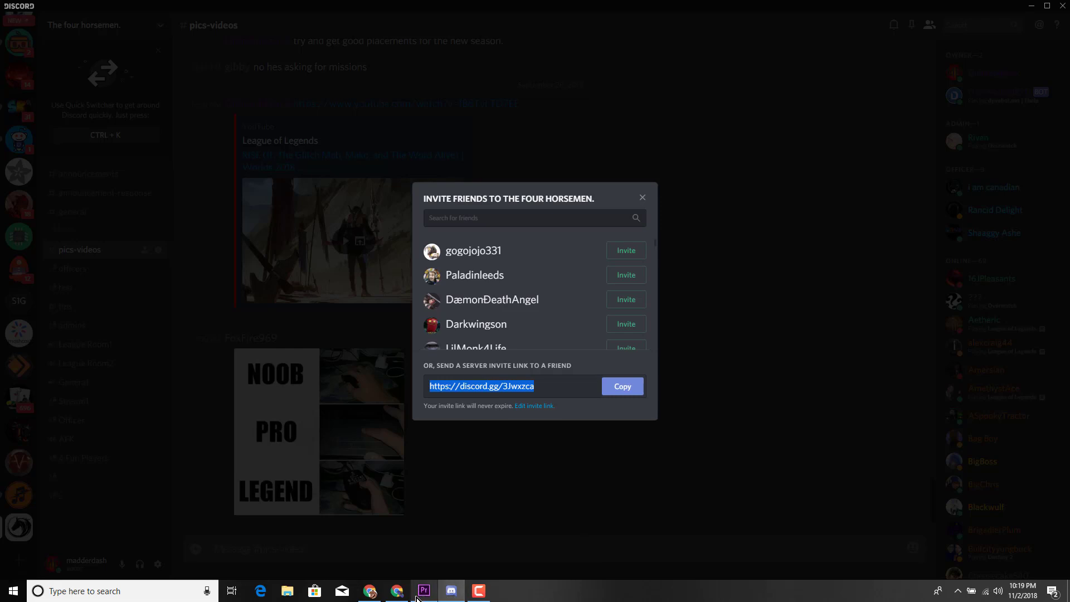
pyautogui.moveTo(370, 590)
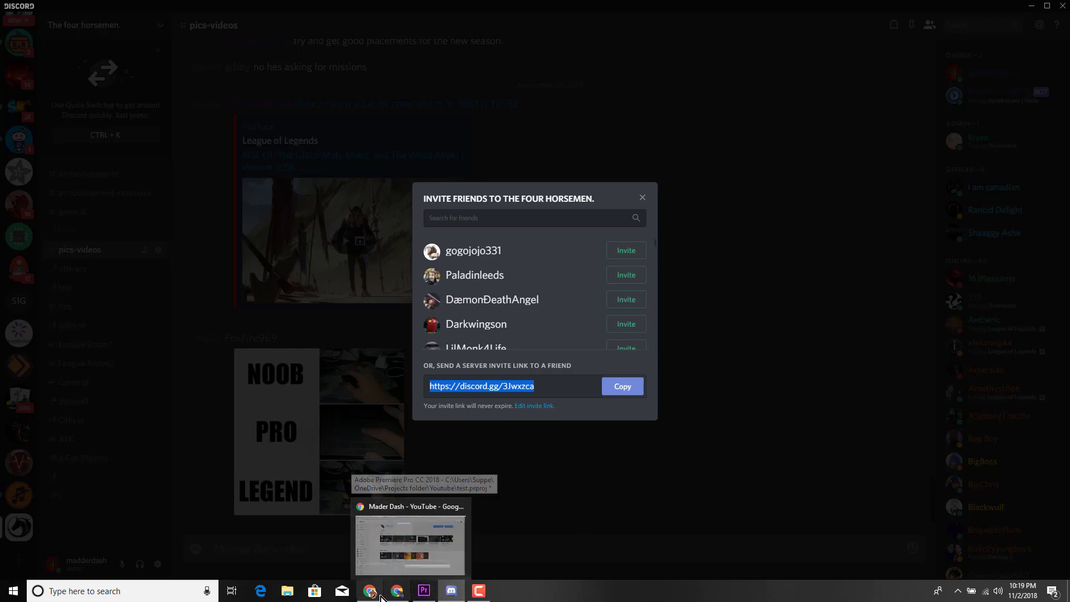
# - Back in Twitch, enable Edit Panels and add a new text or image panel
pyautogui.click(381, 591)
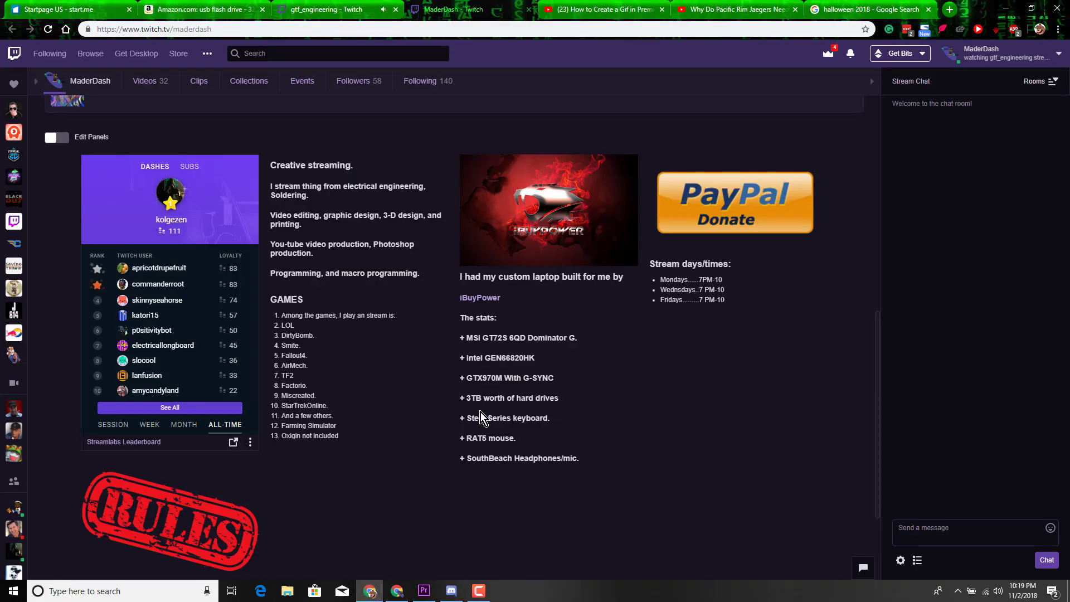
pyautogui.scroll(-1, 522, 232)
pyautogui.scroll(-2, 549, 318)
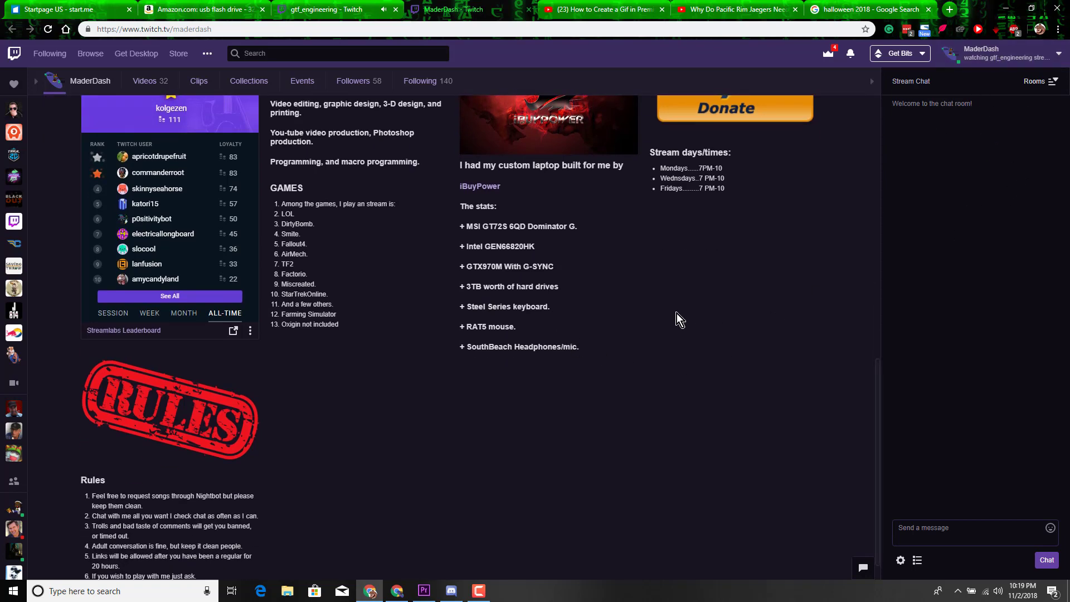
pyautogui.scroll(3, 483, 356)
pyautogui.scroll(1, 438, 372)
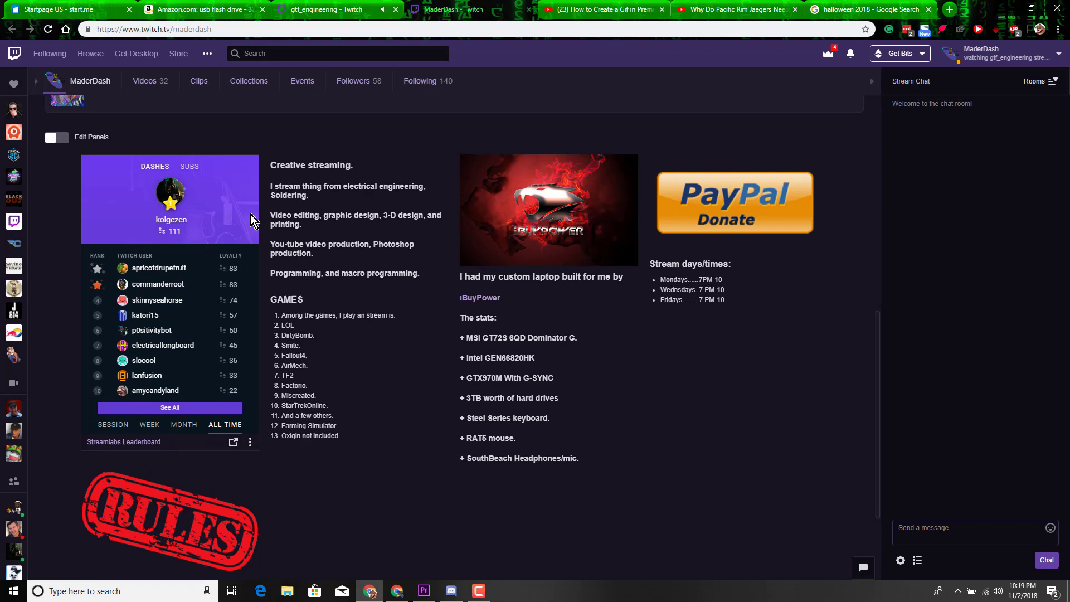
pyautogui.click(55, 138)
pyautogui.scroll(-2, 789, 419)
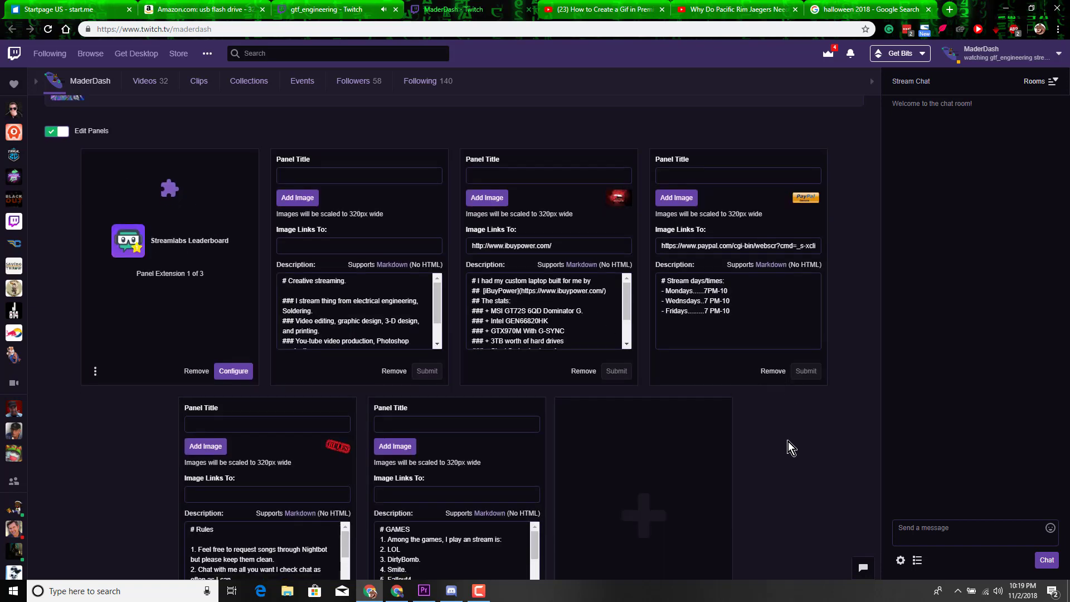
pyautogui.click(642, 419)
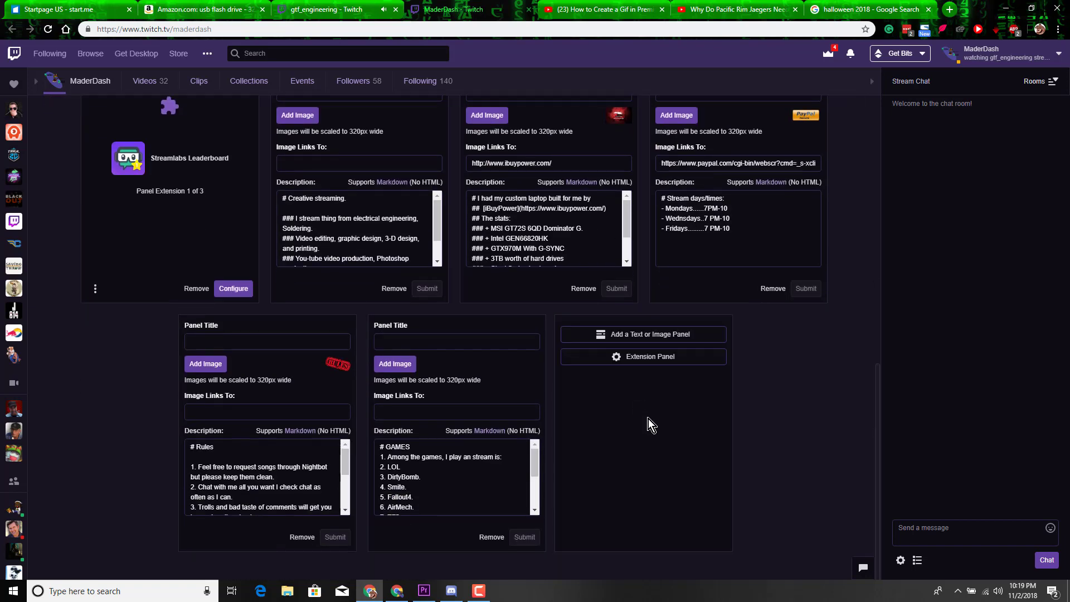
pyautogui.click(633, 335)
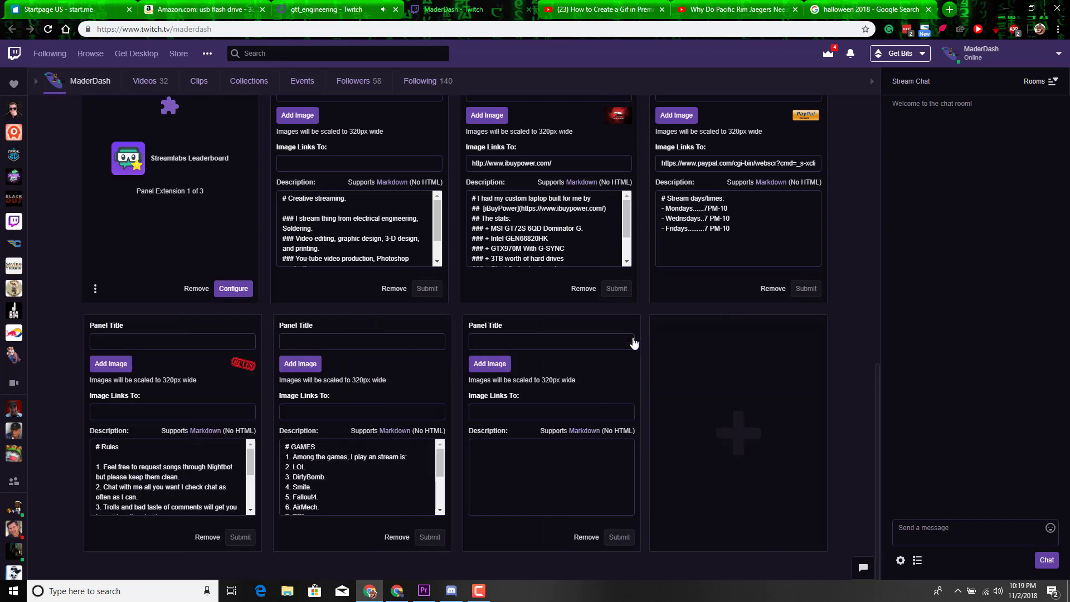
pyautogui.click(506, 411)
pyautogui.rightClick(506, 411)
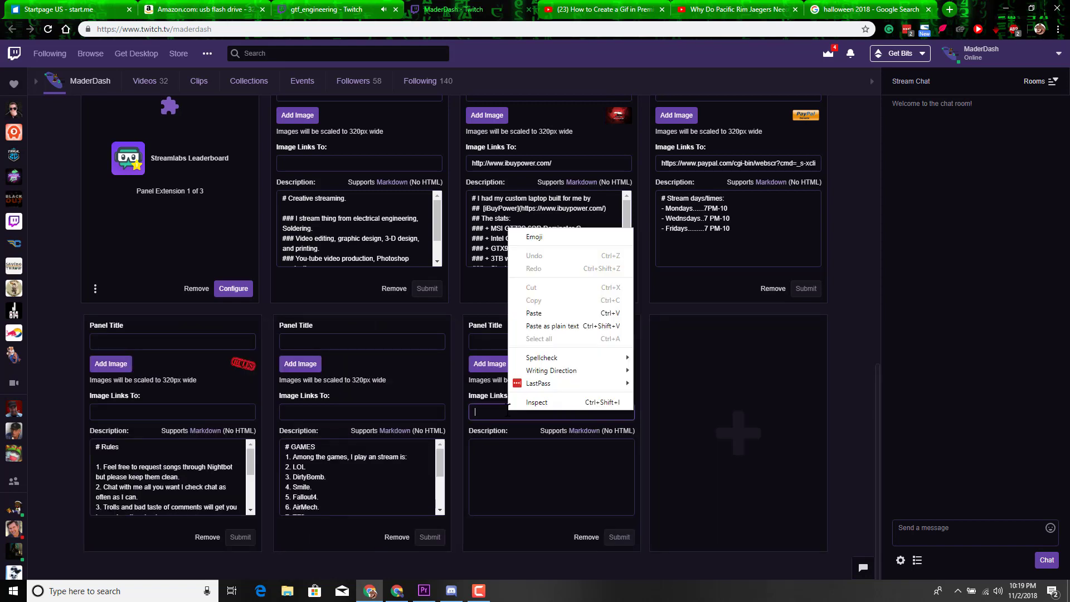
pyautogui.click(559, 318)
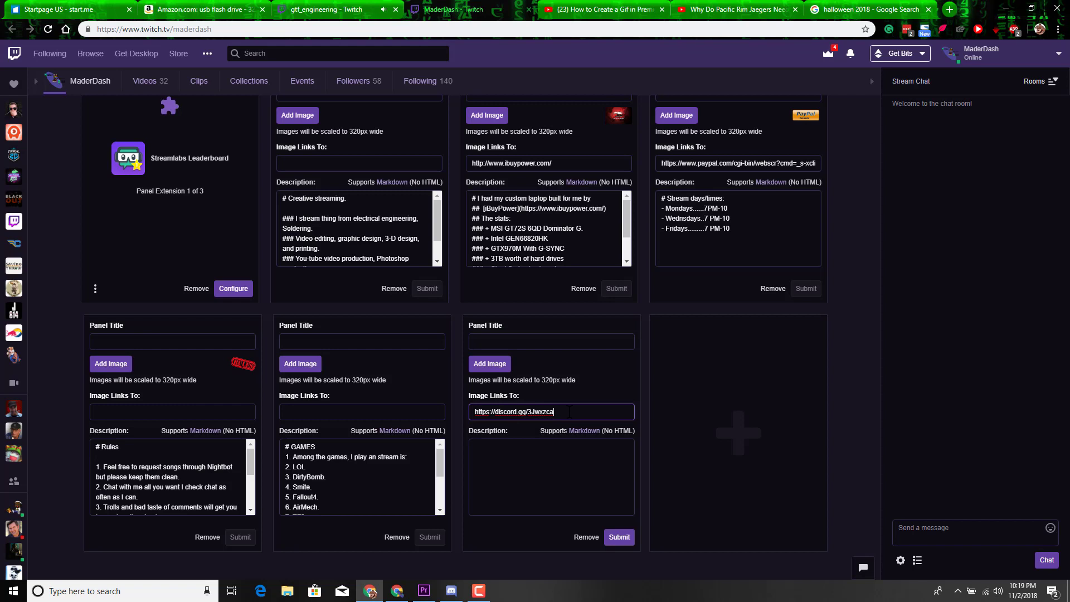
pyautogui.click(496, 340)
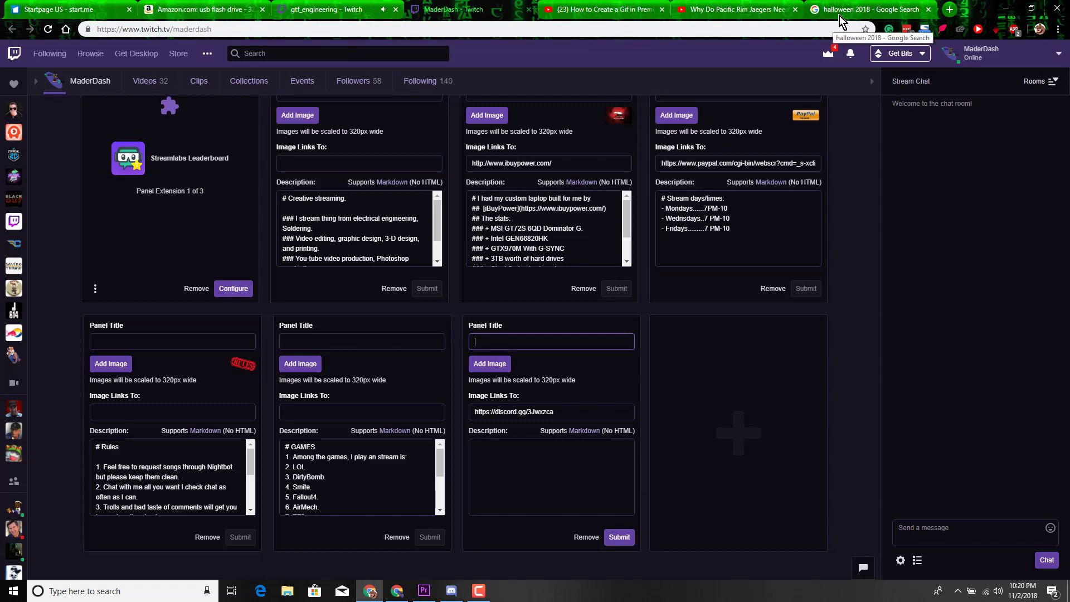
# - Find a Discord logo in Google Images and start saving it to the computer
pyautogui.click(950, 10)
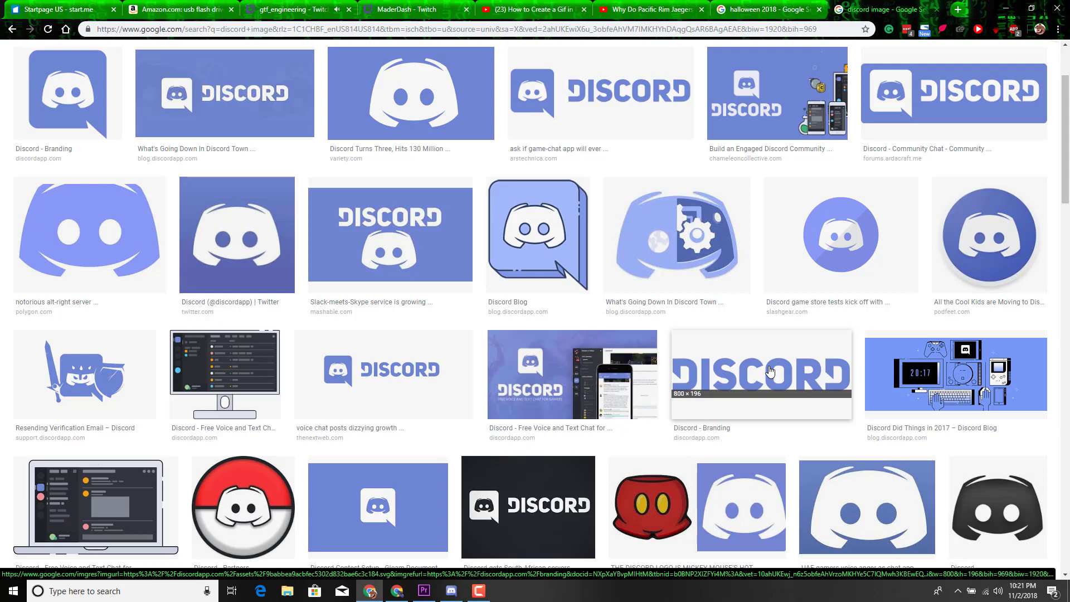
pyautogui.rightClick(771, 370)
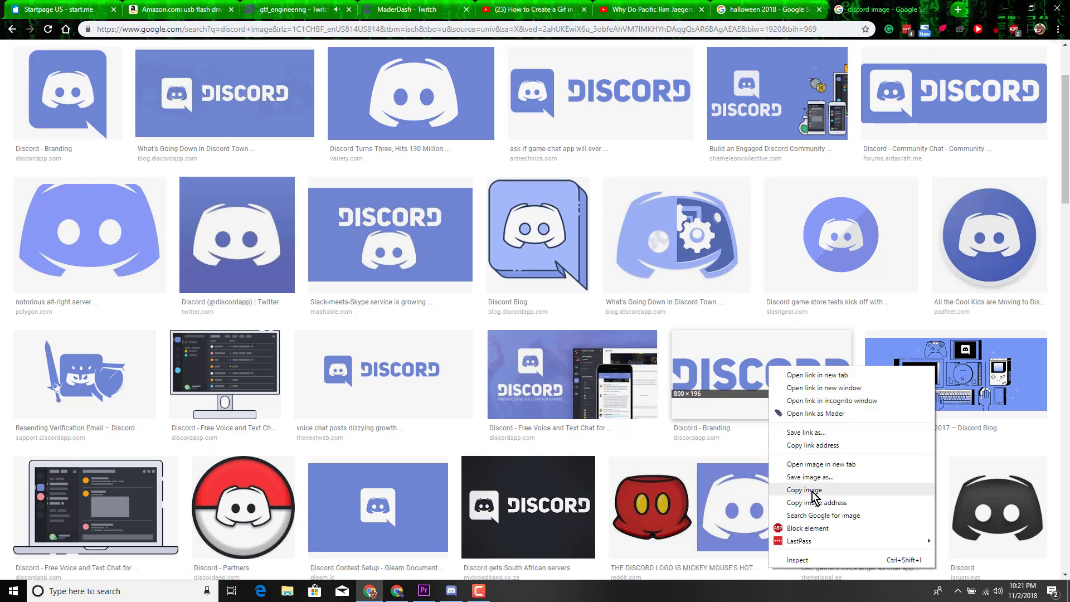
pyautogui.click(823, 479)
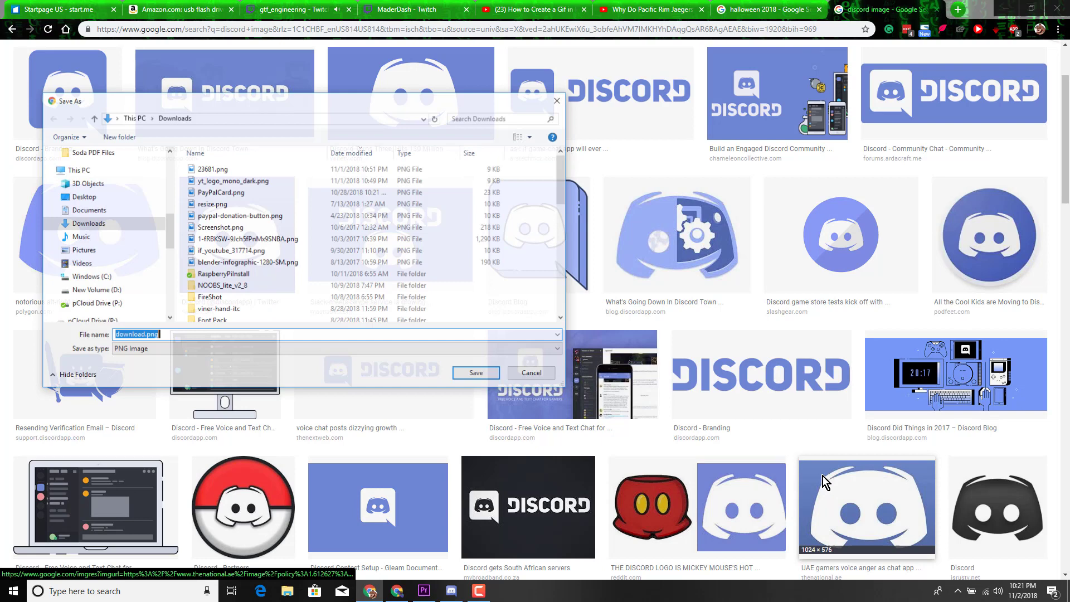
# - Save the logo as Discord.png in Downloads and return to the Twitch tab
pyautogui.click(143, 335)
pyautogui.moveTo(144, 335); pyautogui.dragTo(87, 336)
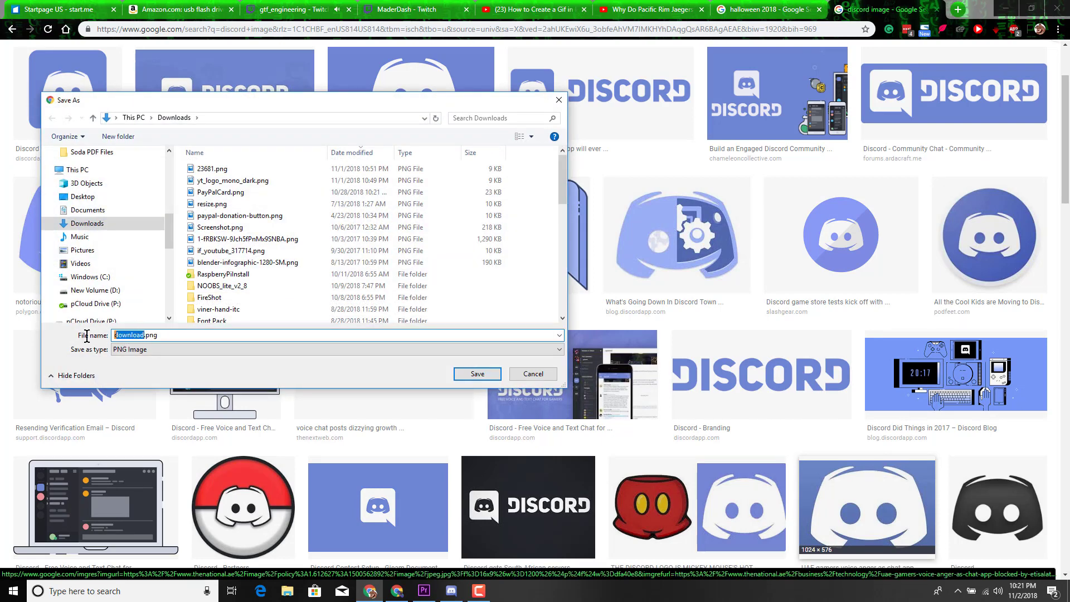
pyautogui.write('Discor')
pyautogui.click(476, 374)
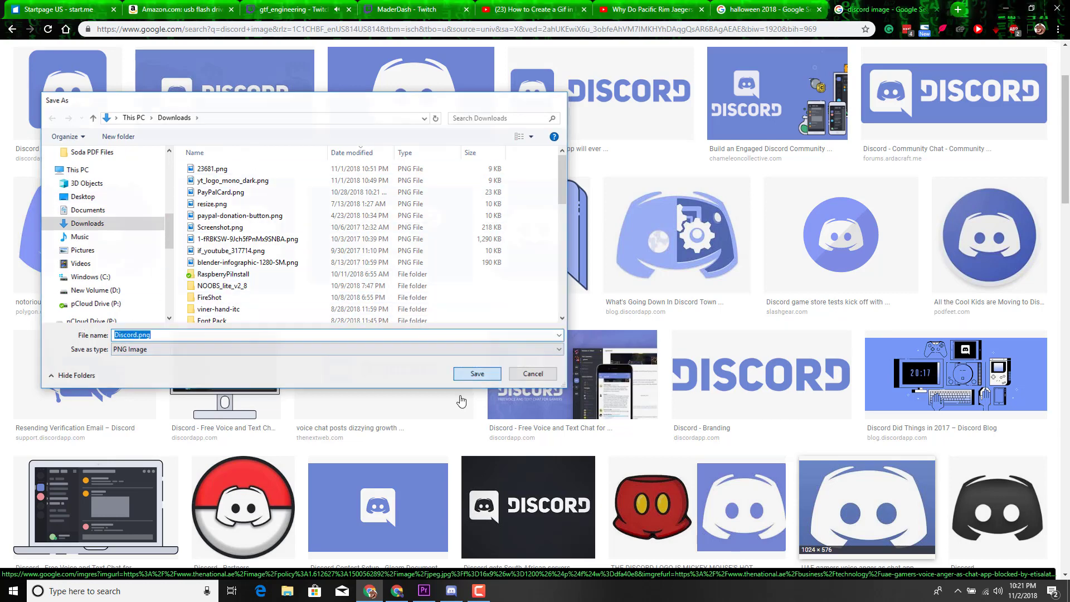
pyautogui.click(398, 11)
pyautogui.scroll(-1, 536, 252)
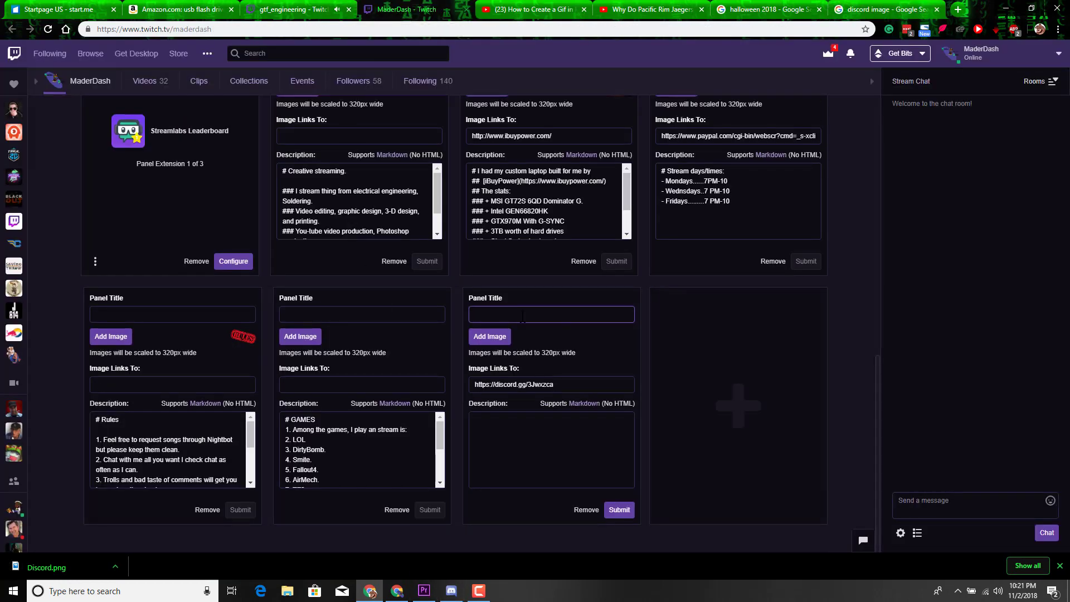
# - Upload Discord.png from Downloads as the third panel's image
pyautogui.click(490, 336)
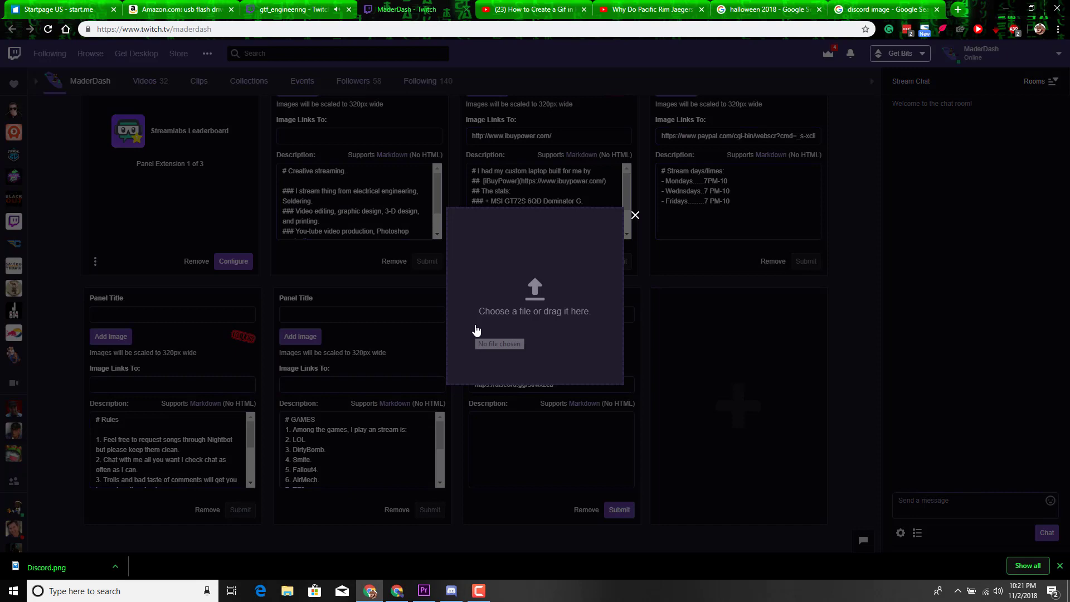
pyautogui.click(502, 337)
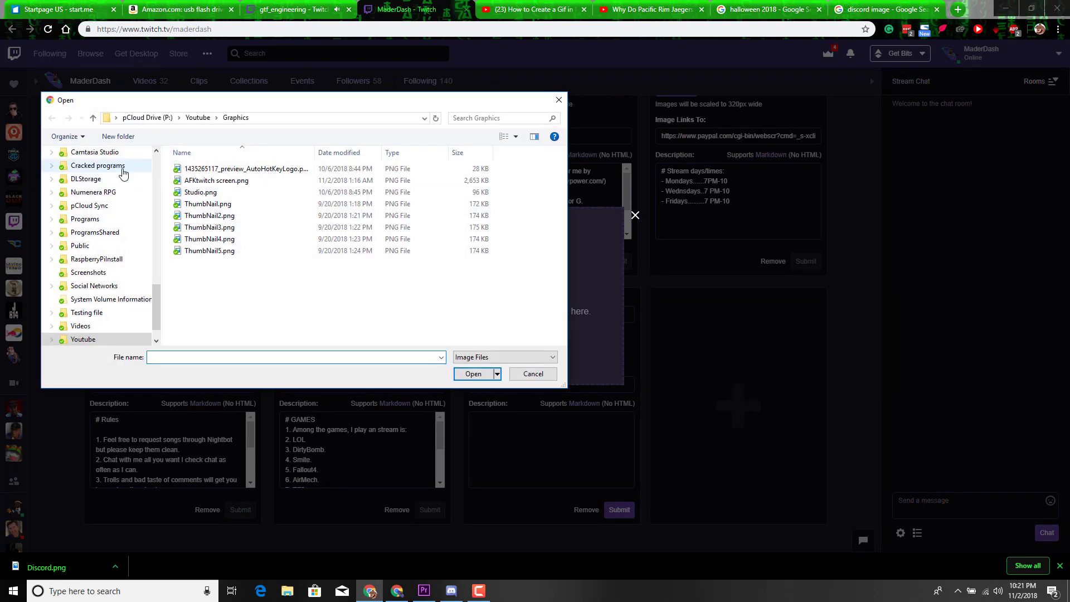
pyautogui.scroll(-3, 98, 207)
pyautogui.scroll(5, 97, 207)
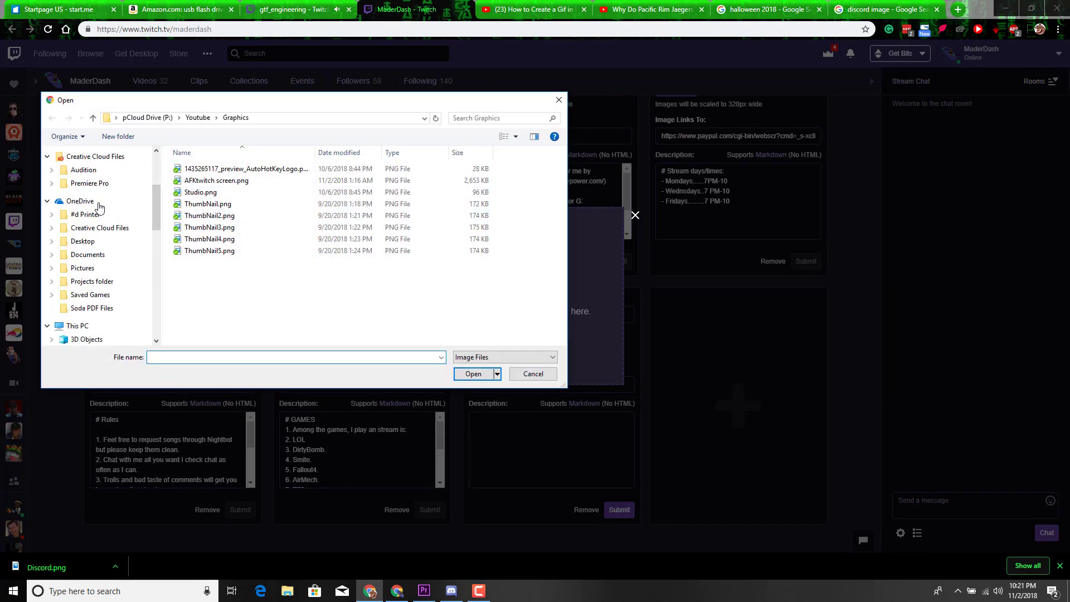
pyautogui.click(87, 188)
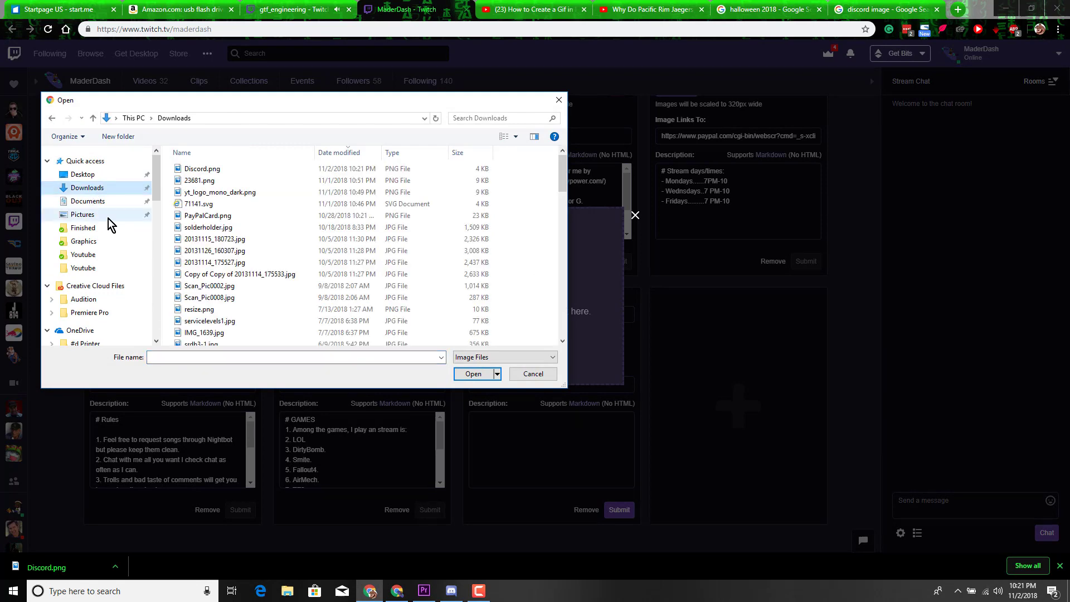
pyautogui.click(201, 169)
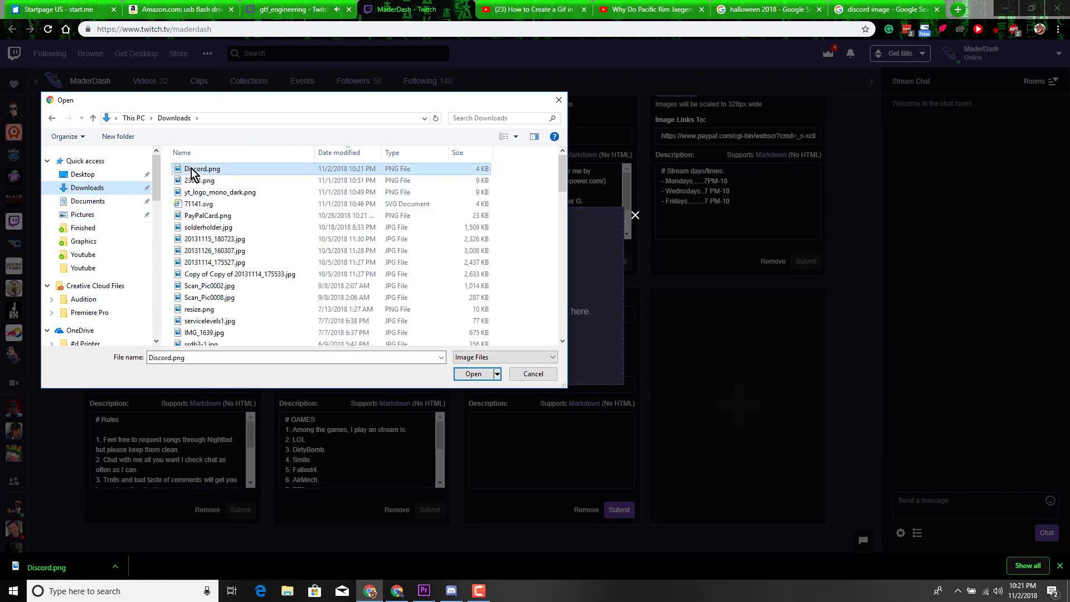
pyautogui.click(473, 374)
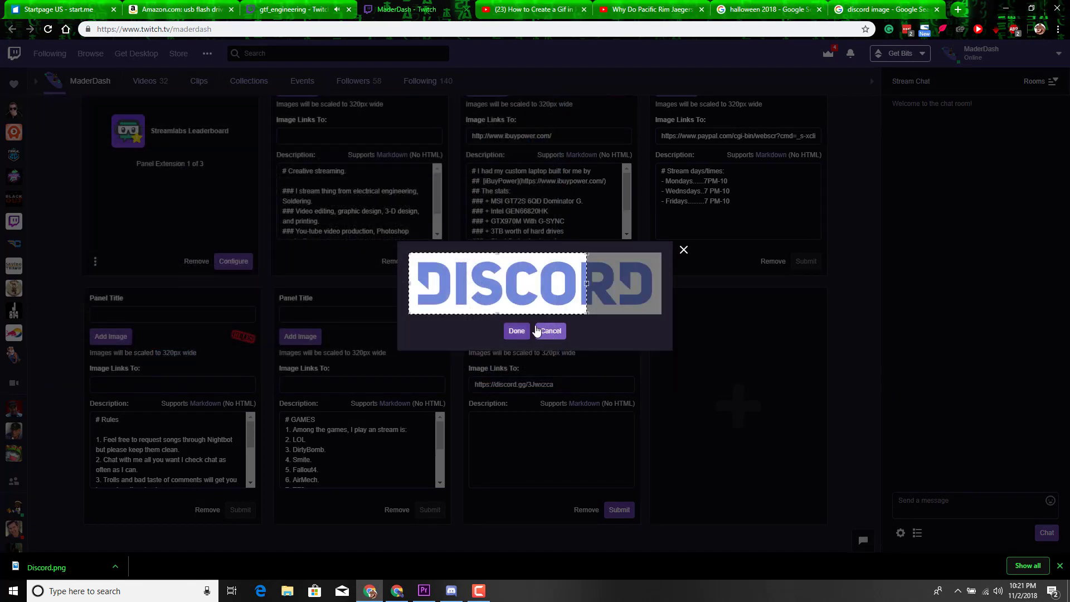
# - Widen the crop to the full DISCORD logo, accept it and submit the panel
pyautogui.moveTo(585, 284); pyautogui.dragTo(668, 297)
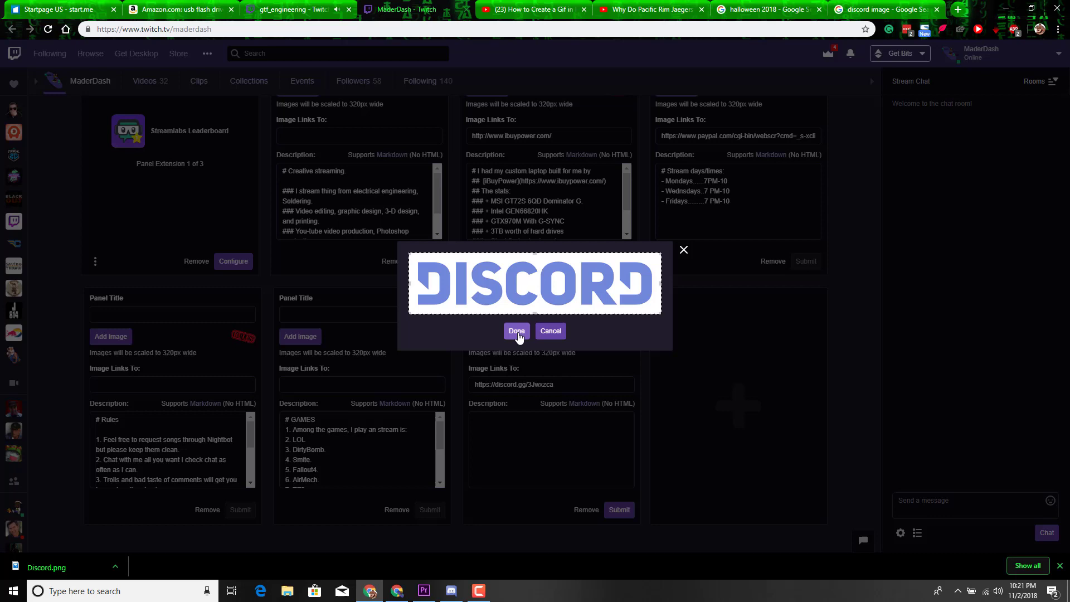
pyautogui.click(517, 333)
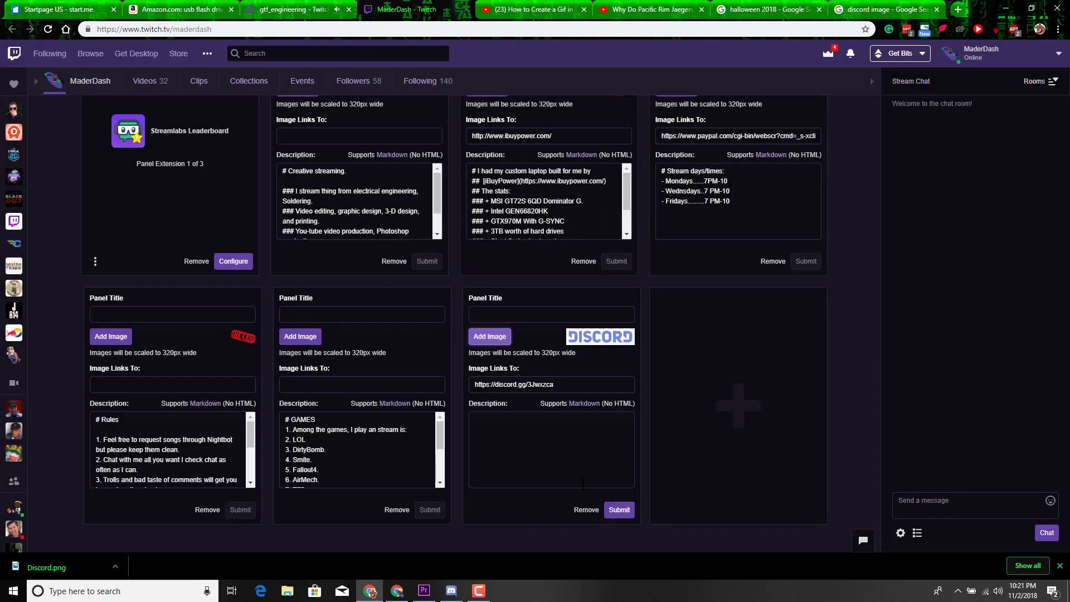
pyautogui.click(619, 509)
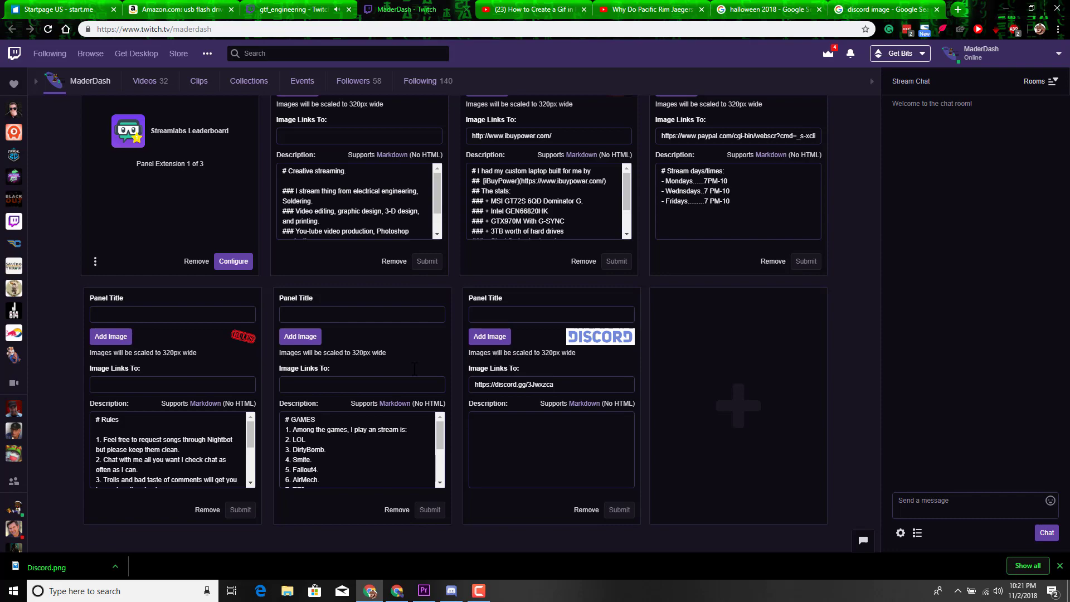
pyautogui.scroll(5, 65, 178)
pyautogui.scroll(-2, 64, 179)
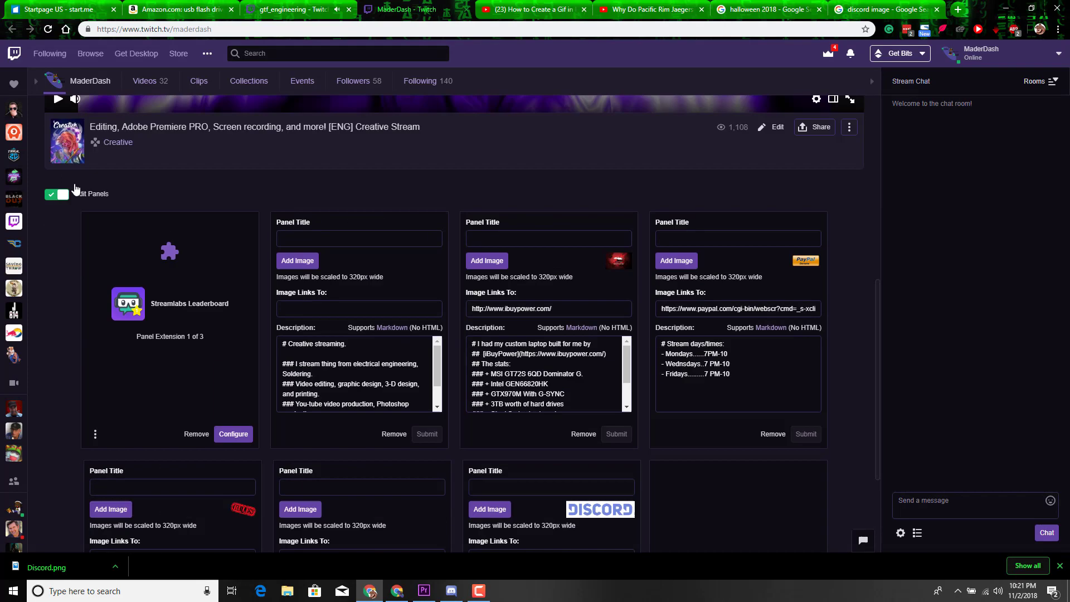
pyautogui.scroll(2, 75, 186)
# - Preview the new Discord panel, check its link address, and leave panel editing
pyautogui.click(57, 299)
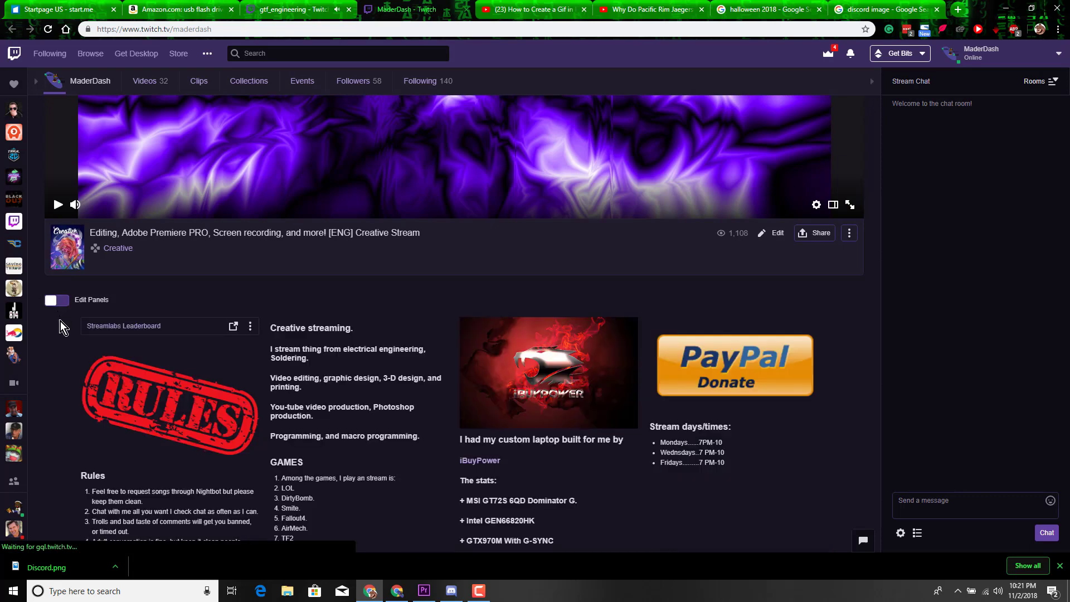
pyautogui.scroll(-3, 418, 334)
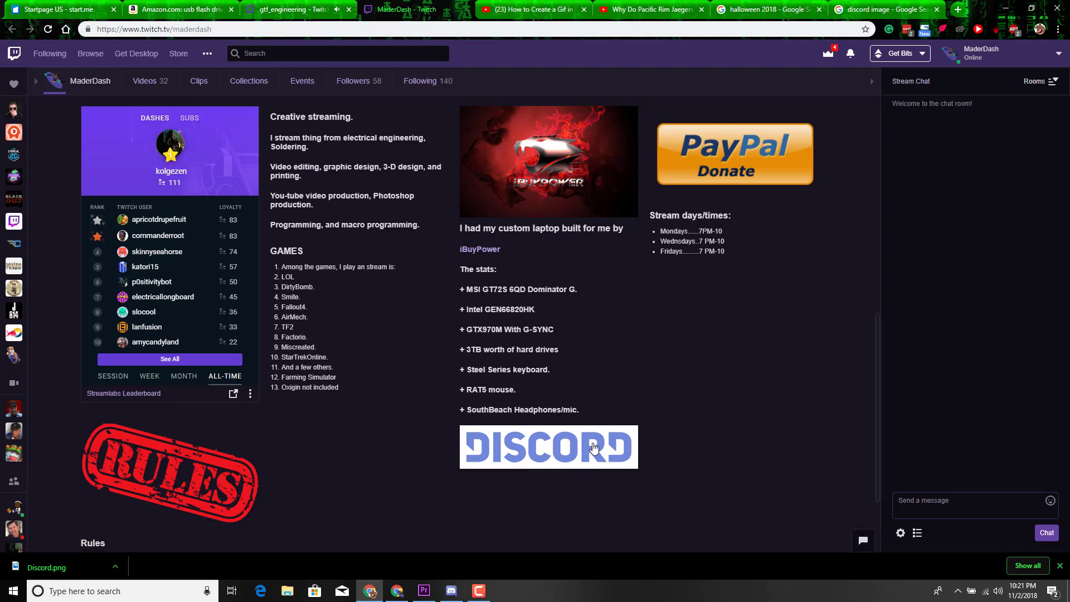
pyautogui.scroll(1, 214, 252)
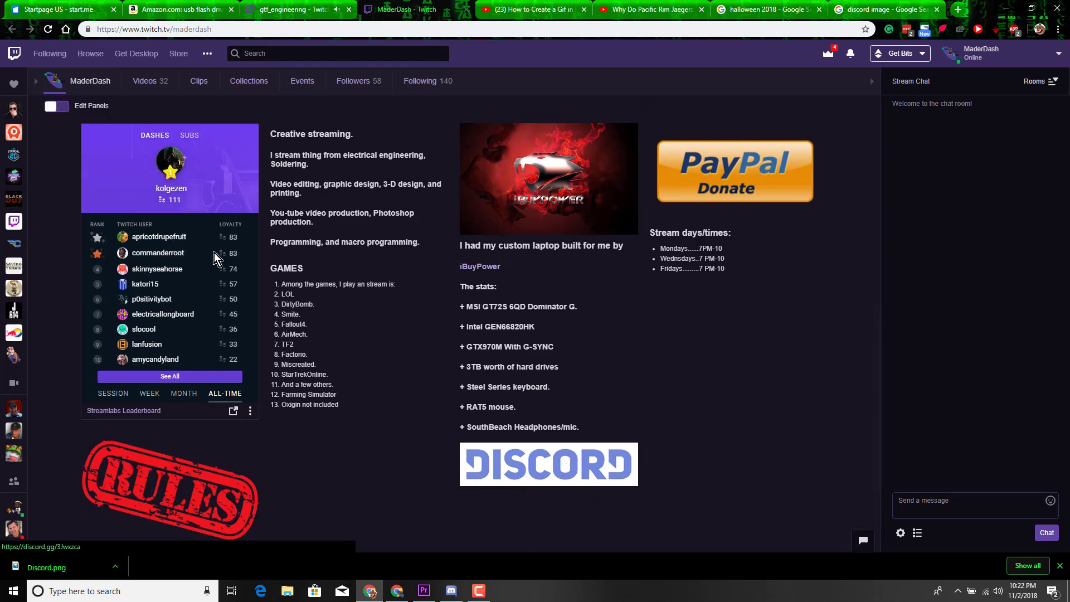
pyautogui.scroll(5, 214, 253)
pyautogui.click(57, 257)
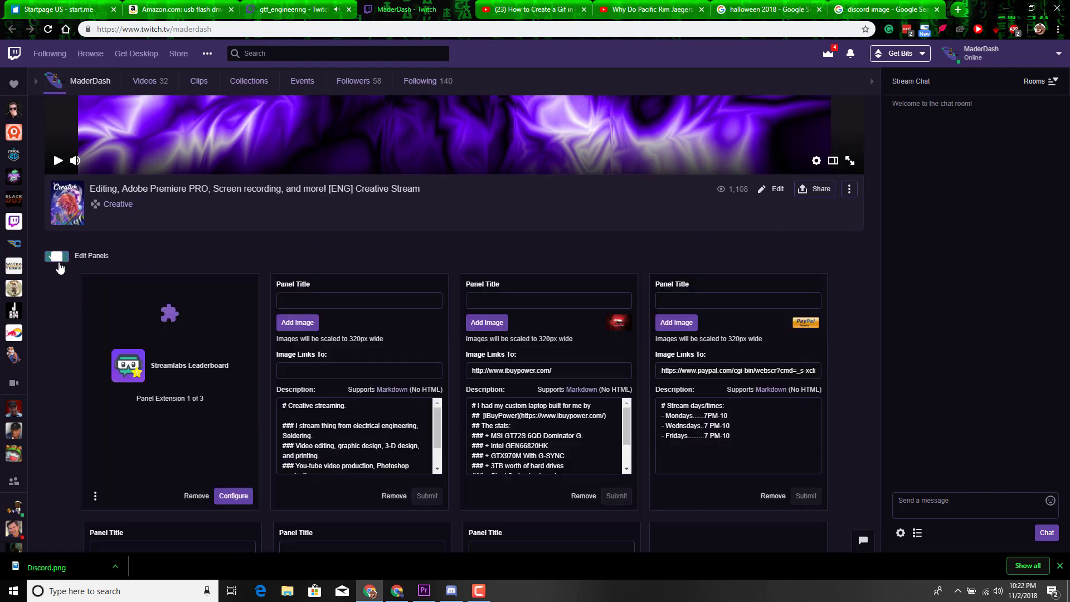
pyautogui.scroll(-3, 334, 335)
pyautogui.doubleClick(514, 384)
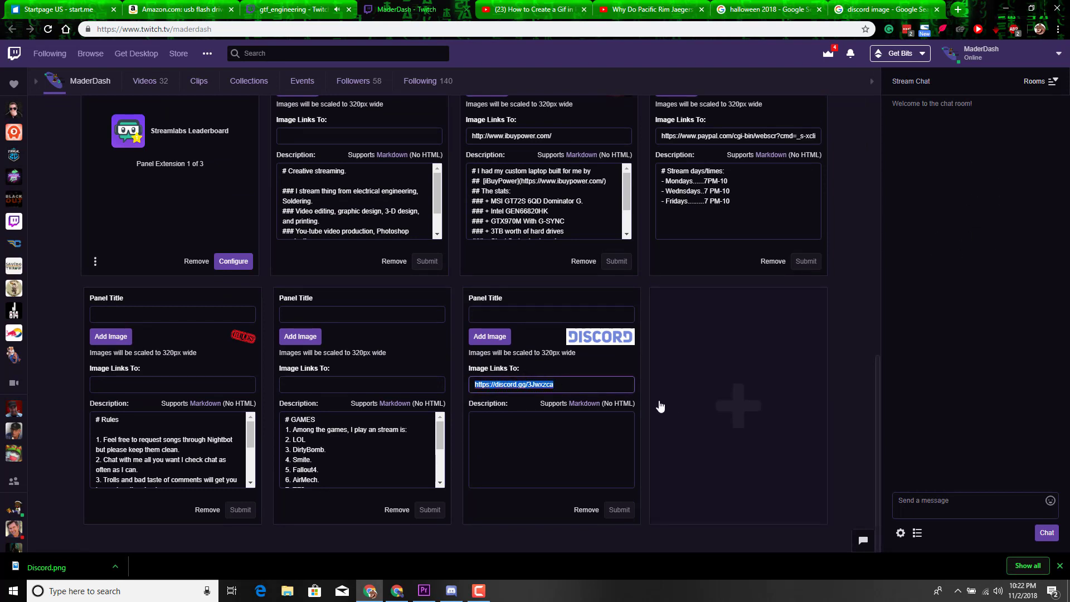
pyautogui.scroll(5, 584, 397)
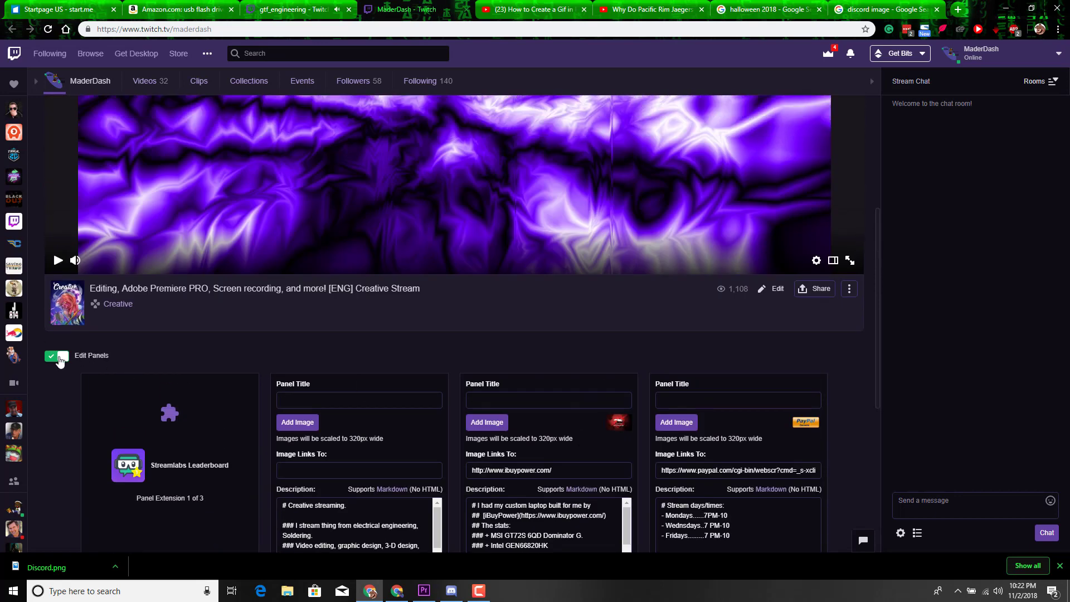
pyautogui.click(59, 360)
pyautogui.scroll(-4, 489, 435)
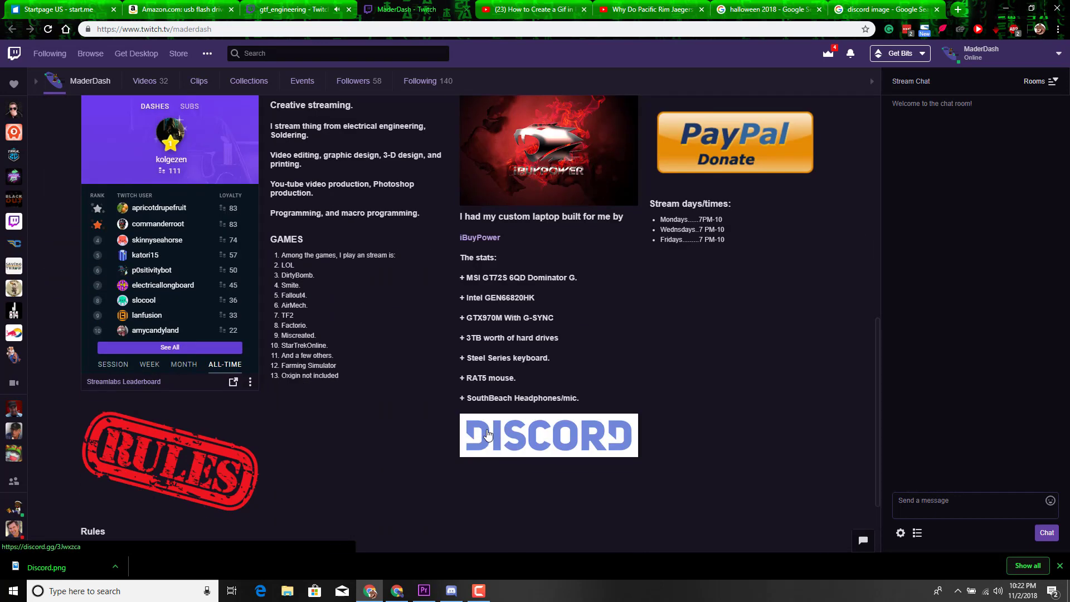